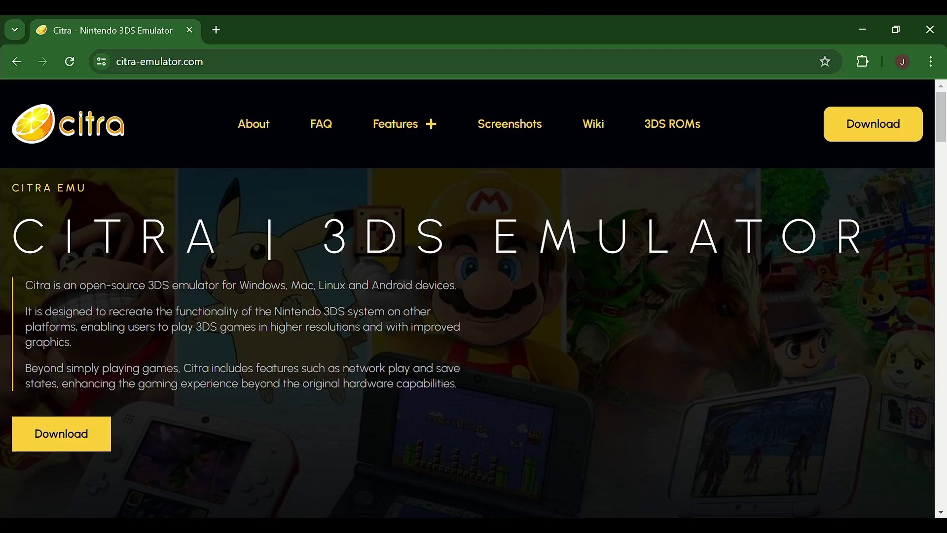
Scroll through the citra-emulator.com home page, then return to the top.
{"action": "scroll", "coordinate": [474, 296], "scroll_direction": "down", "scroll_amount": 4}
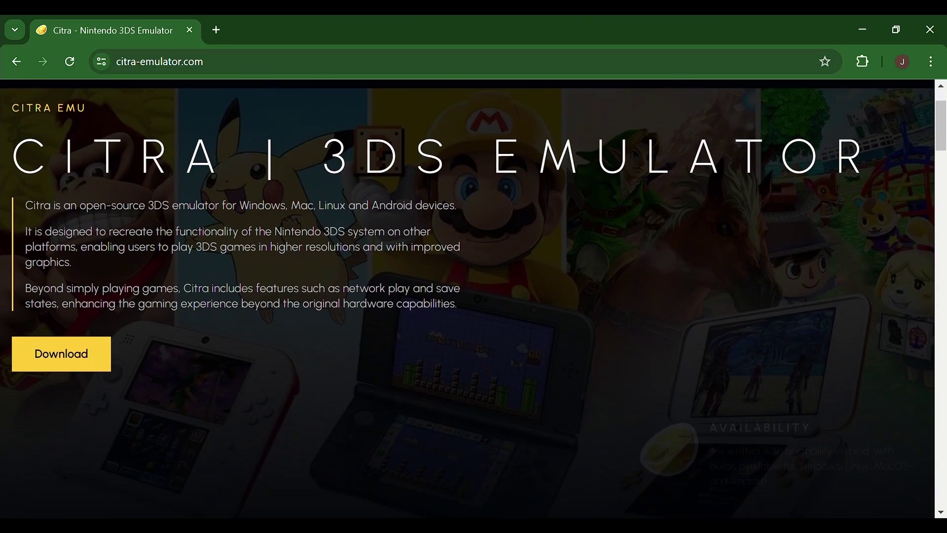
{"action": "scroll", "coordinate": [473, 296], "scroll_direction": "down", "scroll_amount": 3}
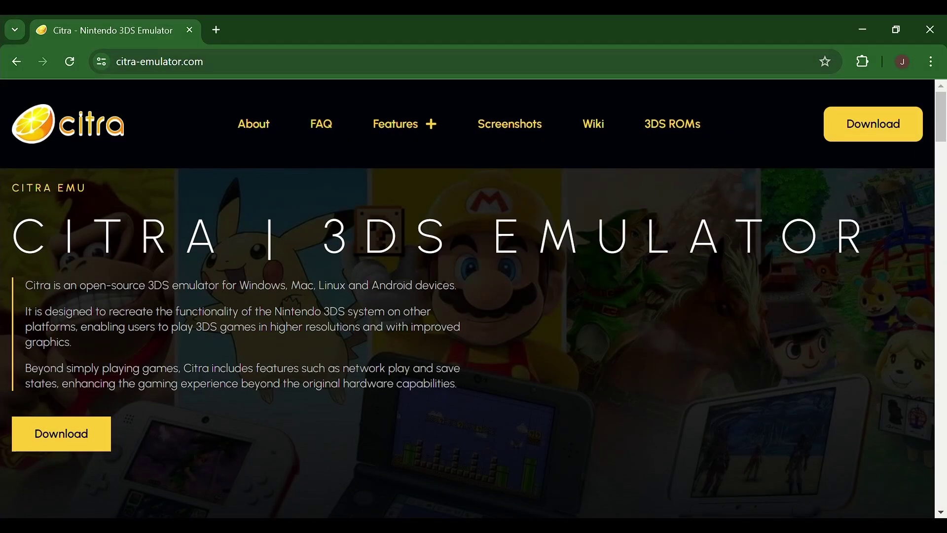
{"action": "scroll", "coordinate": [473, 296], "scroll_direction": "down", "scroll_amount": 4}
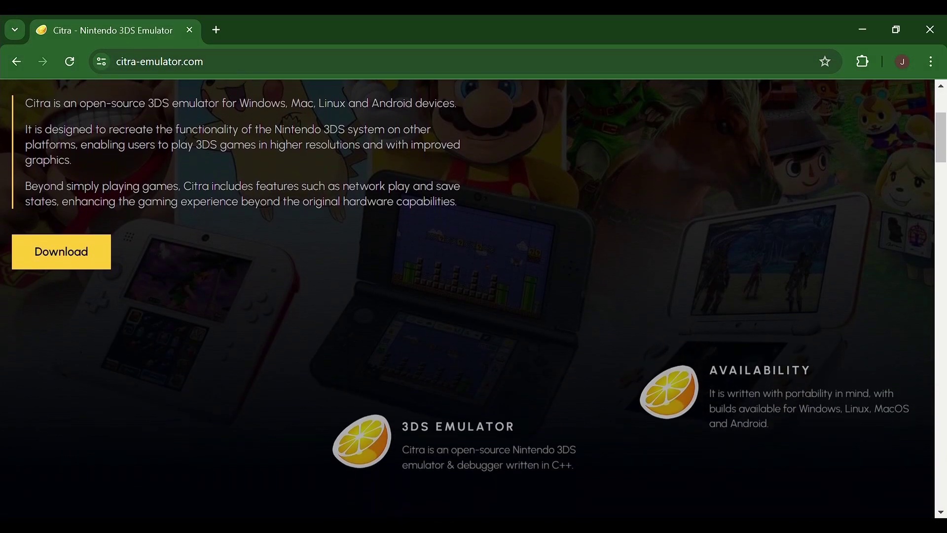
{"action": "scroll", "coordinate": [474, 296], "scroll_direction": "down", "scroll_amount": 3}
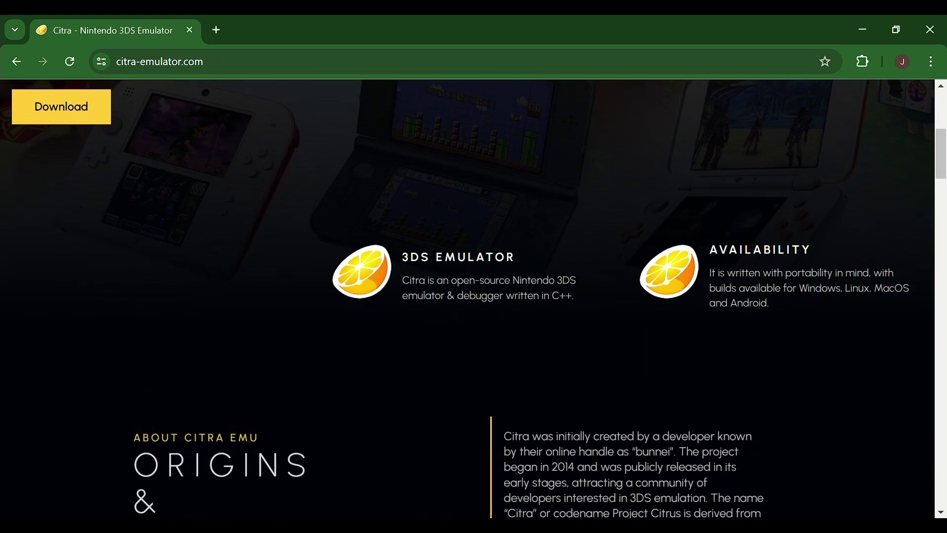
{"action": "scroll", "coordinate": [473, 296], "scroll_direction": "up", "scroll_amount": 1}
{"action": "scroll", "coordinate": [473, 296], "scroll_direction": "up", "scroll_amount": 5}
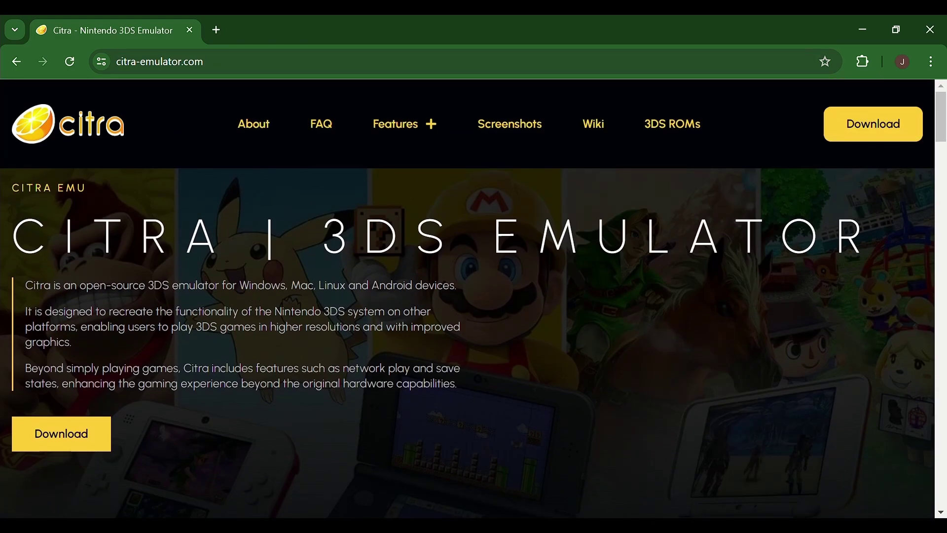
{"action": "scroll", "coordinate": [473, 296], "scroll_direction": "down", "scroll_amount": 7}
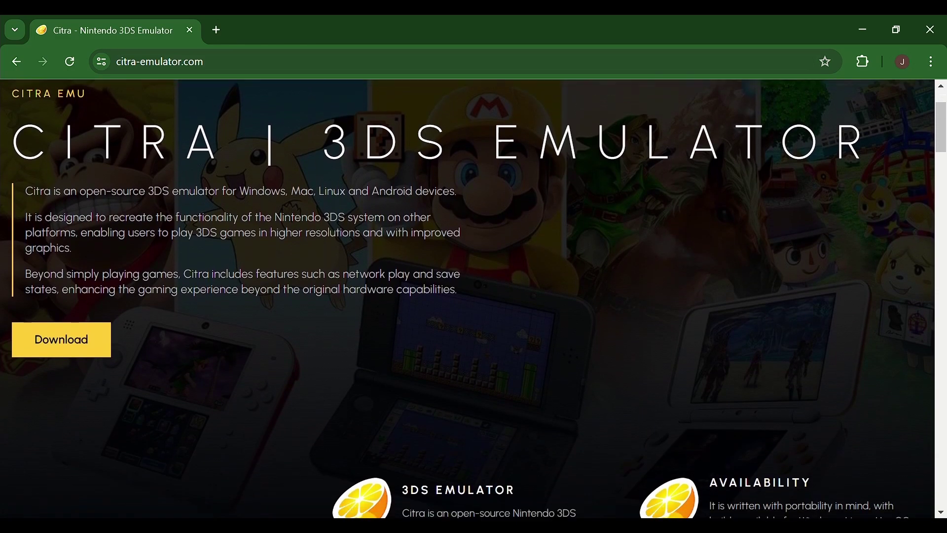
{"action": "scroll", "coordinate": [473, 296], "scroll_direction": "down", "scroll_amount": 12}
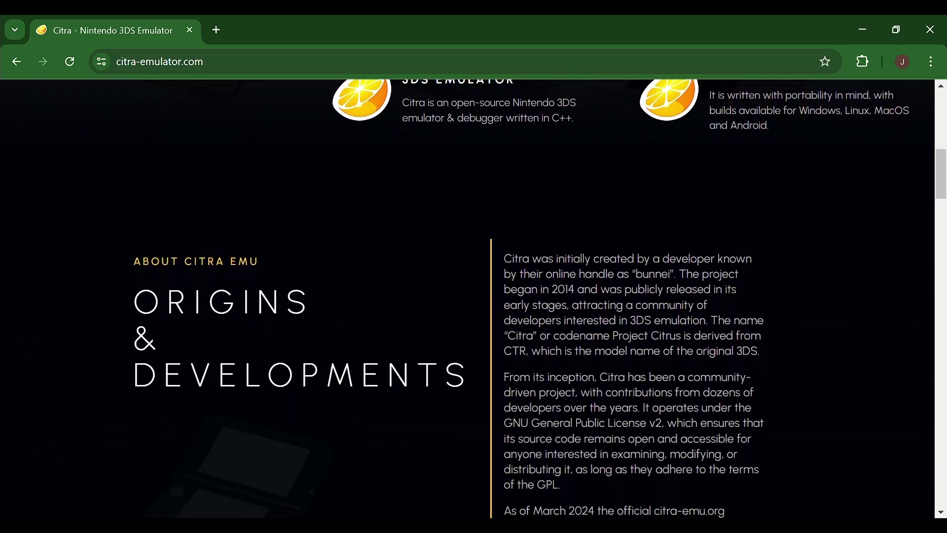
{"action": "scroll", "coordinate": [473, 296], "scroll_direction": "down", "scroll_amount": 15}
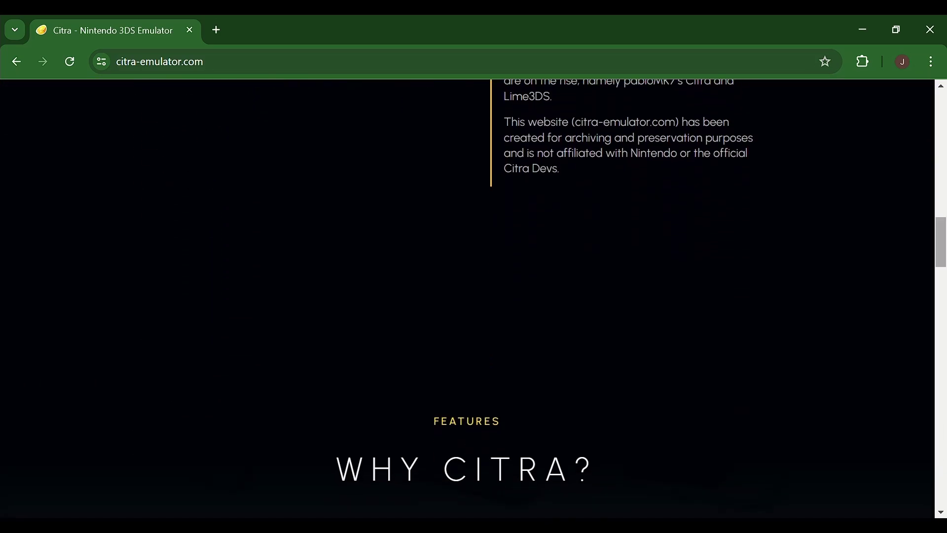
{"action": "scroll", "coordinate": [474, 296], "scroll_direction": "down", "scroll_amount": 15}
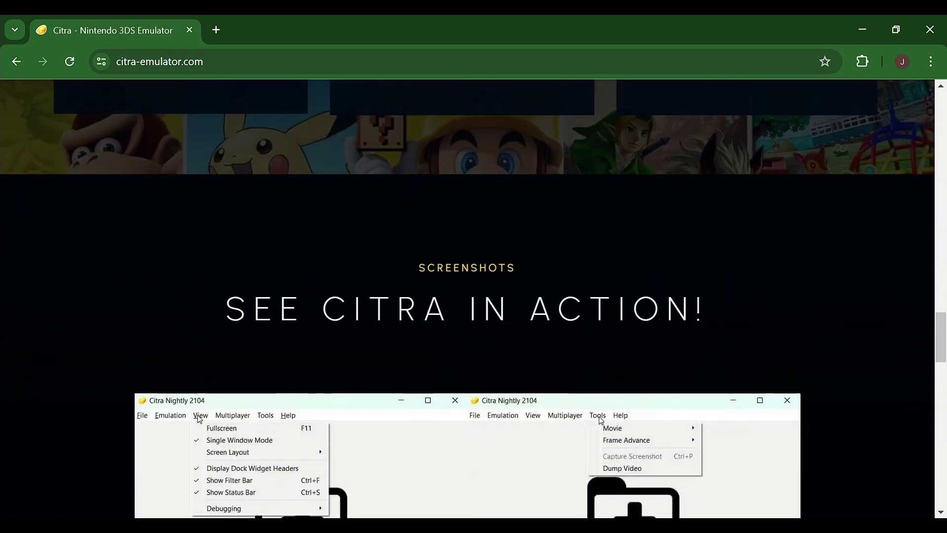
{"action": "scroll", "coordinate": [474, 296], "scroll_direction": "down", "scroll_amount": 10}
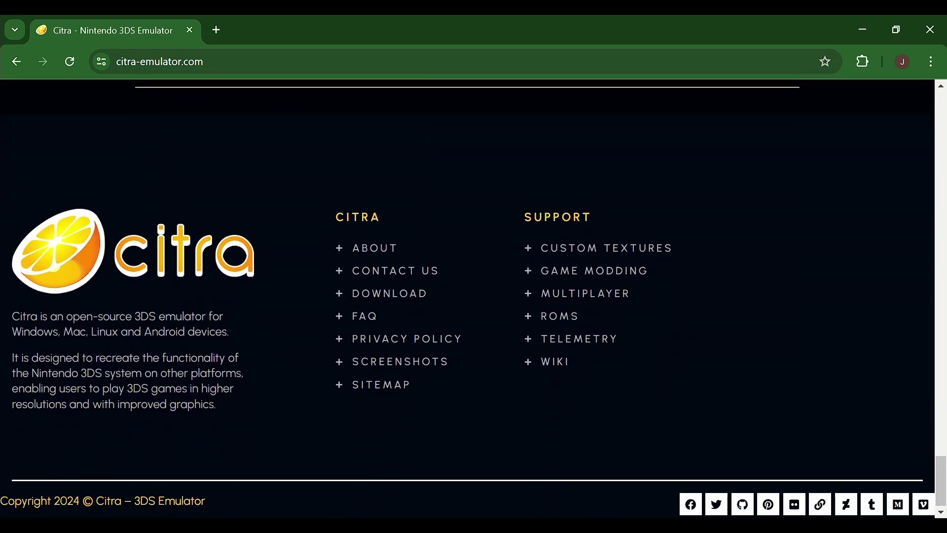
{"action": "key", "text": "Home"}
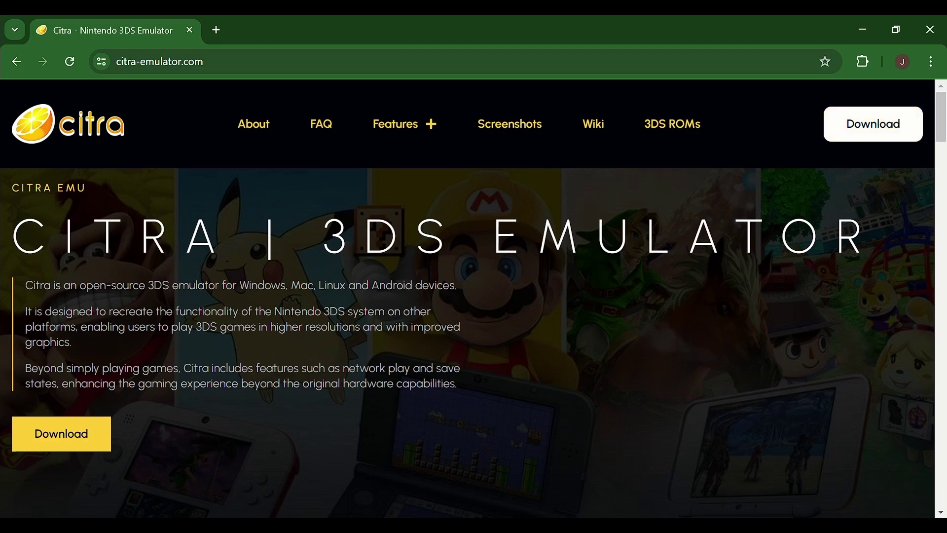
Go to the Citra download page and open the Windows setup page.
{"action": "left_click", "coordinate": [874, 123]}
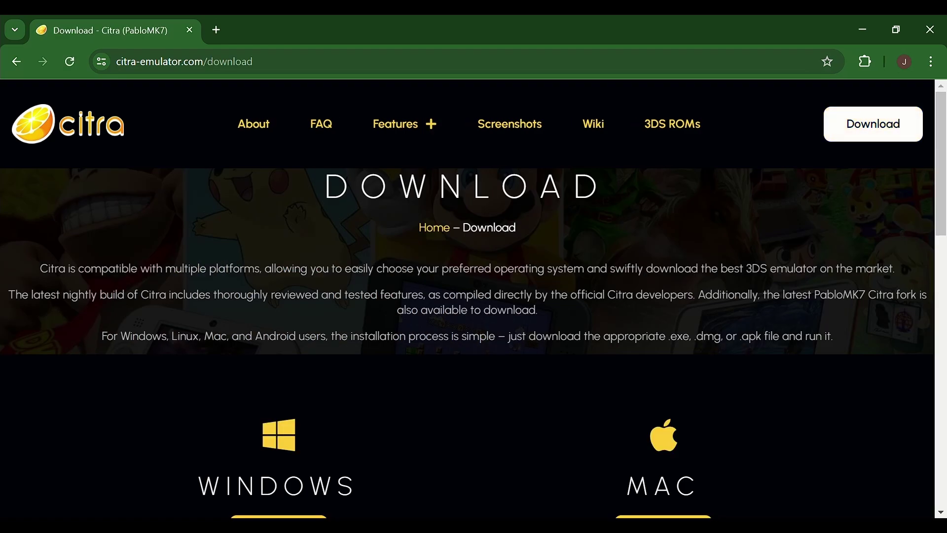
{"action": "scroll", "coordinate": [474, 296], "scroll_direction": "down", "scroll_amount": 4}
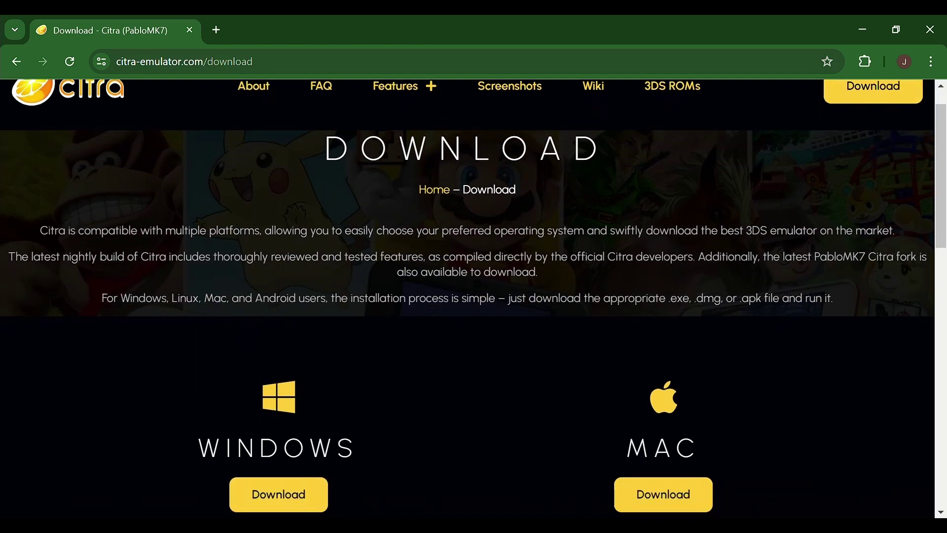
{"action": "scroll", "coordinate": [473, 296], "scroll_direction": "down", "scroll_amount": 2}
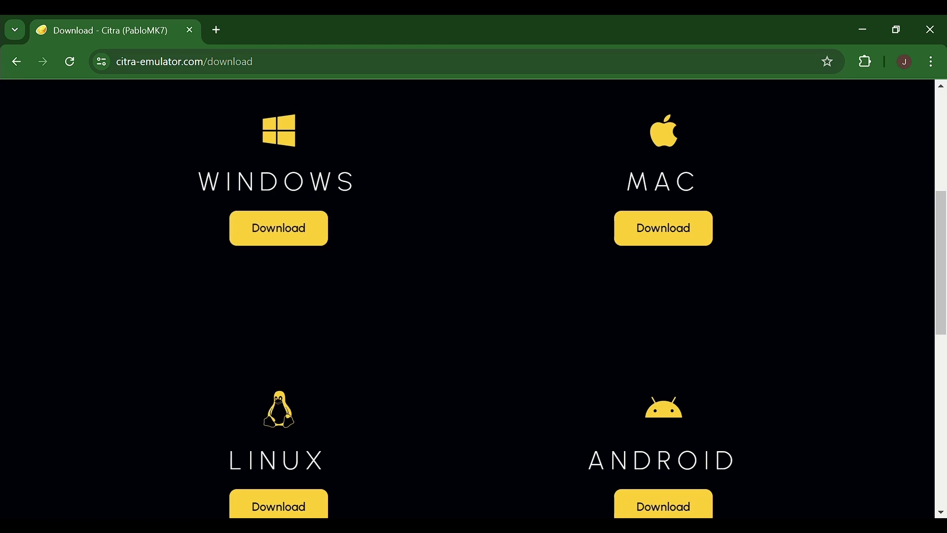
{"action": "left_click", "coordinate": [279, 228]}
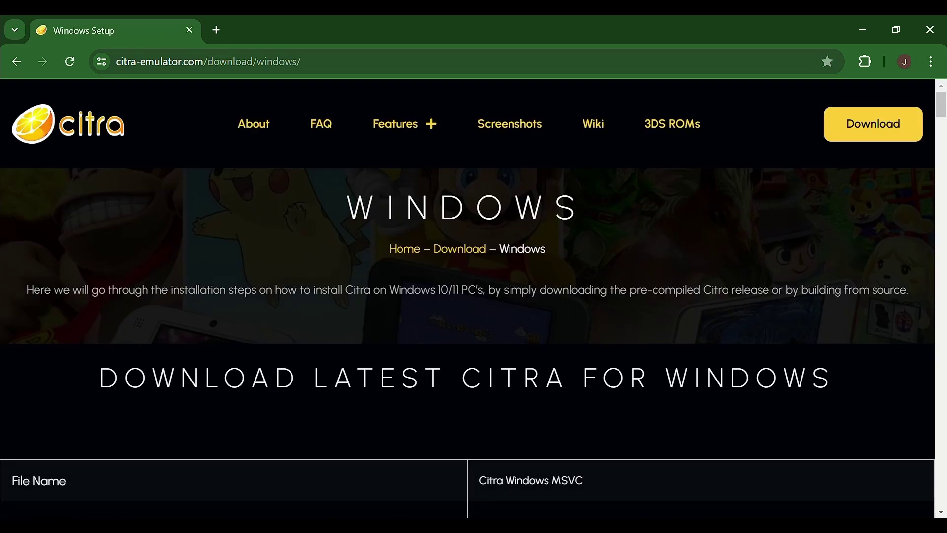
Download the old/final 2104 Nightly Windows build, then go back to the platform list.
{"action": "scroll", "coordinate": [468, 298], "scroll_direction": "down", "scroll_amount": 3}
{"action": "scroll", "coordinate": [467, 298], "scroll_direction": "down", "scroll_amount": 4}
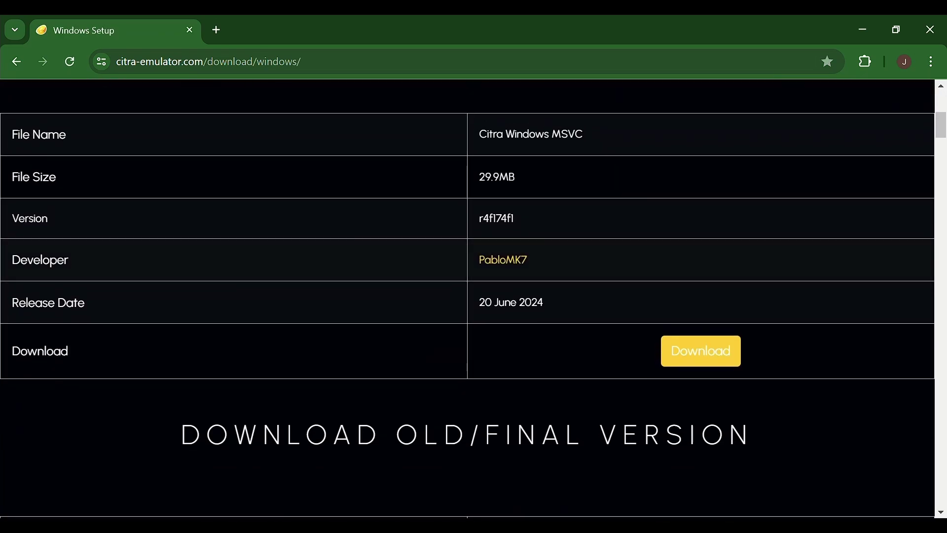
{"action": "scroll", "coordinate": [468, 298], "scroll_direction": "down", "scroll_amount": 2}
{"action": "scroll", "coordinate": [468, 298], "scroll_direction": "down", "scroll_amount": 4}
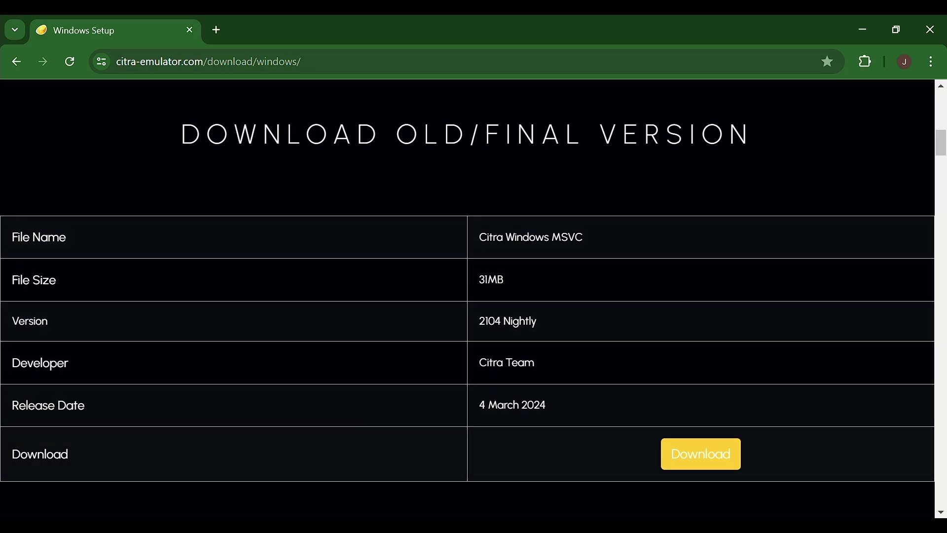
{"action": "left_click", "coordinate": [700, 454]}
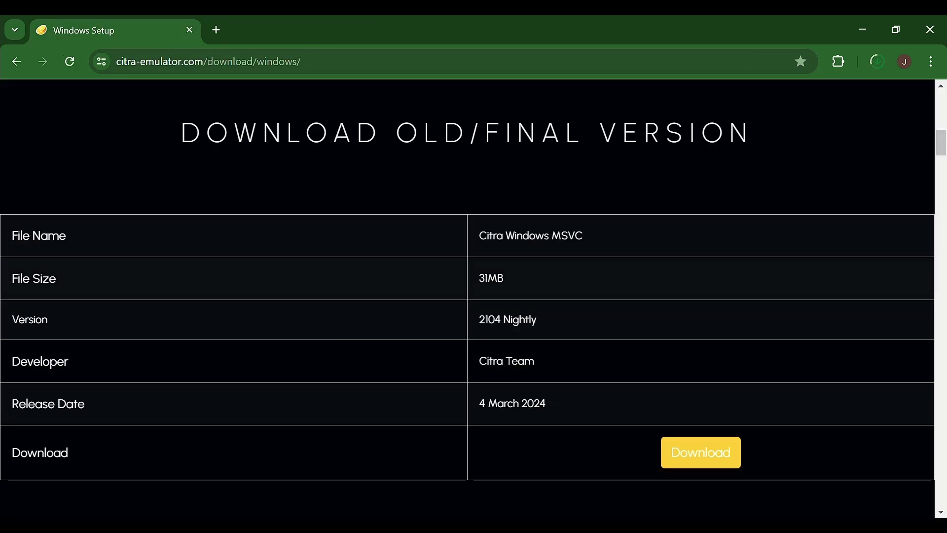
{"action": "scroll", "coordinate": [468, 296], "scroll_direction": "up", "scroll_amount": 10}
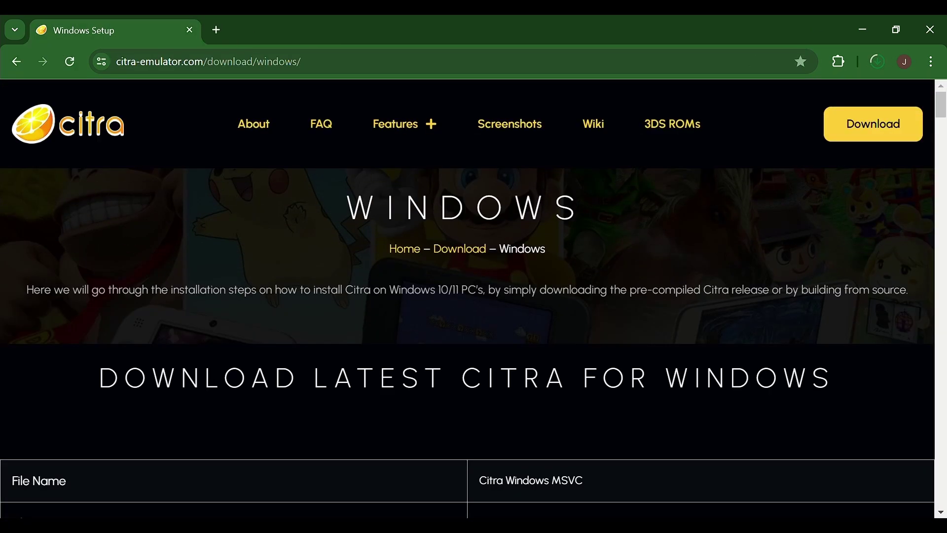
{"action": "left_click", "coordinate": [460, 248]}
From the Mac setup page, download the old/final version as citra-windows-msvc-20240303-0ff3440_nightly.zip.
{"action": "scroll", "coordinate": [664, 271], "scroll_direction": "down", "scroll_amount": 5}
{"action": "left_click", "coordinate": [664, 270]}
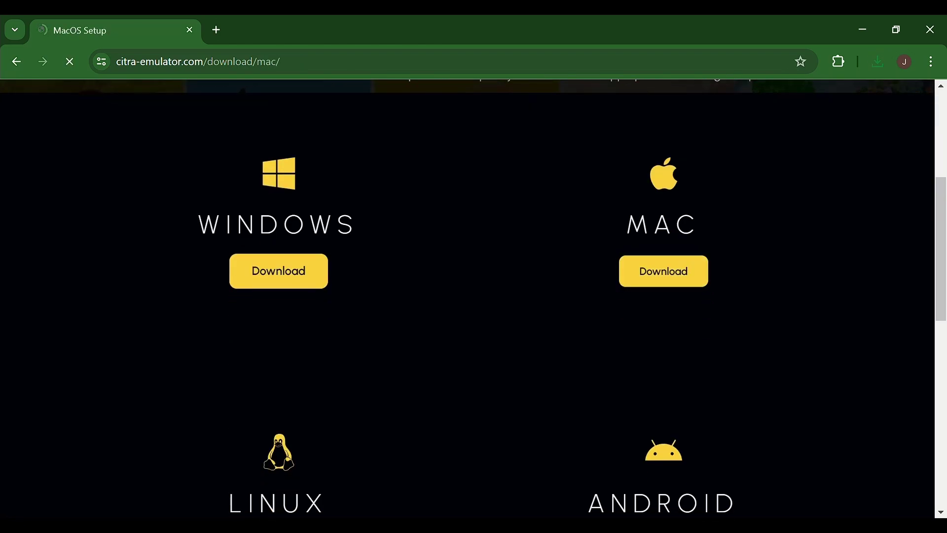
{"action": "scroll", "coordinate": [468, 296], "scroll_direction": "down", "scroll_amount": 4}
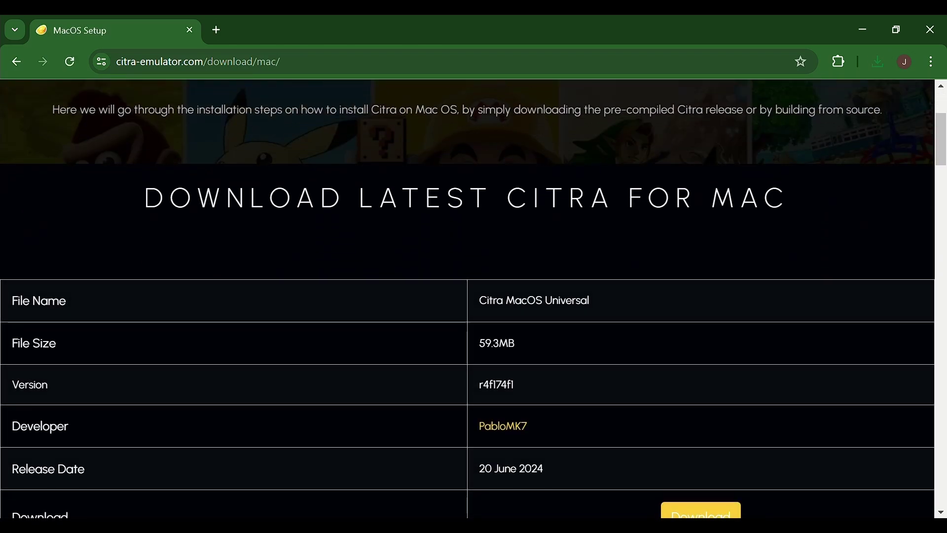
{"action": "scroll", "coordinate": [468, 296], "scroll_direction": "down", "scroll_amount": 1}
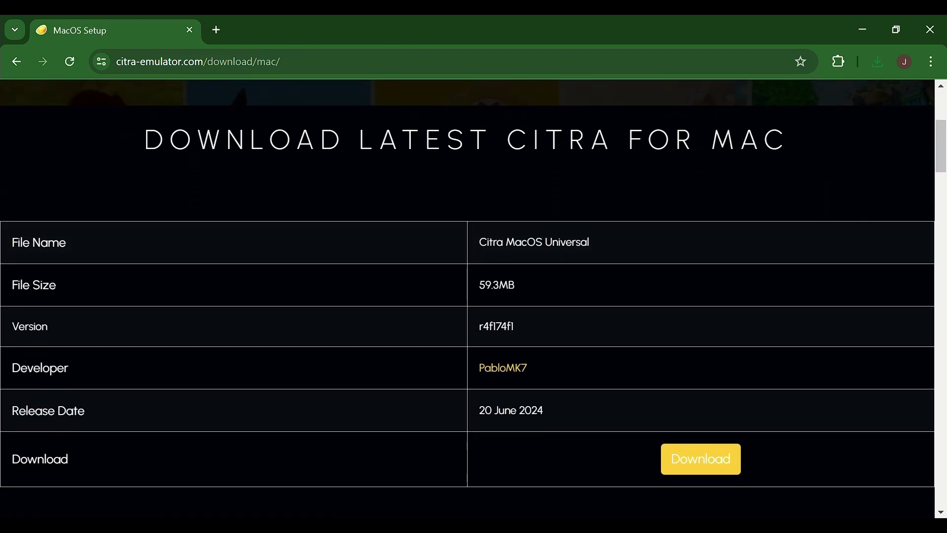
{"action": "scroll", "coordinate": [467, 296], "scroll_direction": "down", "scroll_amount": 7}
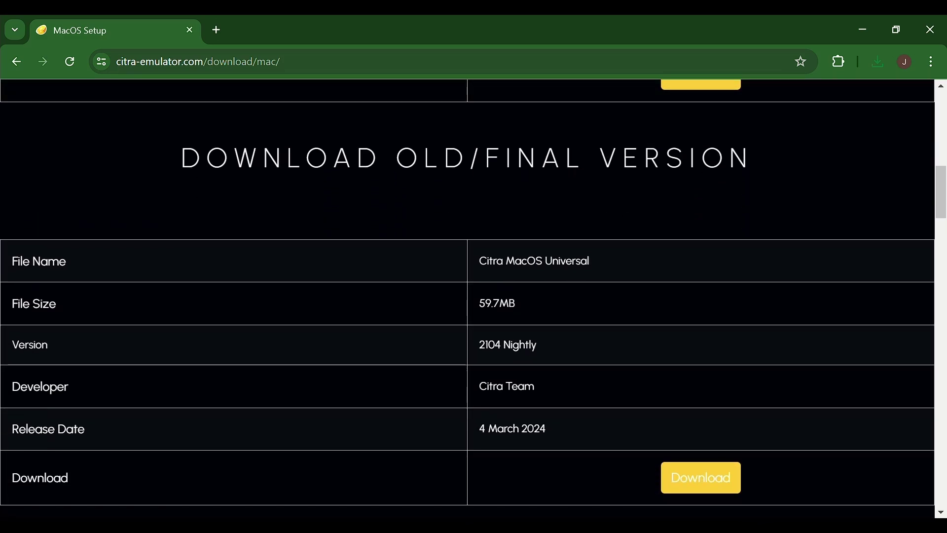
{"action": "scroll", "coordinate": [468, 296], "scroll_direction": "down", "scroll_amount": 2}
{"action": "left_click", "coordinate": [701, 390]}
{"action": "scroll", "coordinate": [467, 296], "scroll_direction": "down", "scroll_amount": 2}
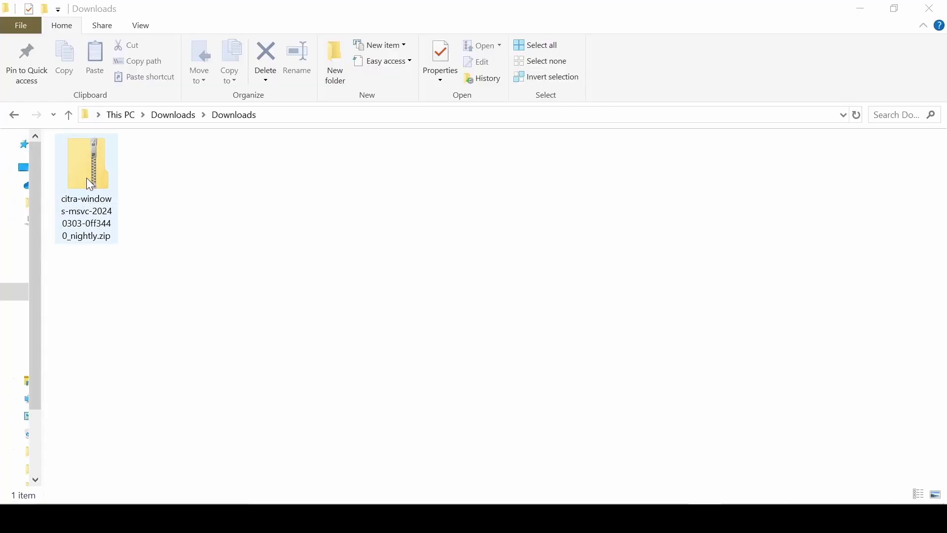
Extract citra-windows-msvc-20240303-0ff3440_nightly.zip into a same-named folder in Downloads.
{"action": "double_click", "coordinate": [88, 180]}
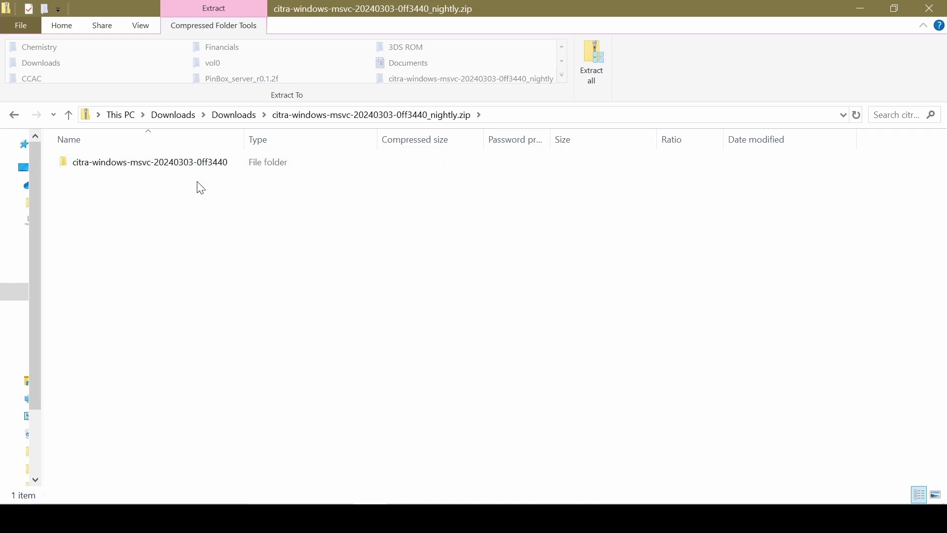
{"action": "left_click", "coordinate": [234, 114]}
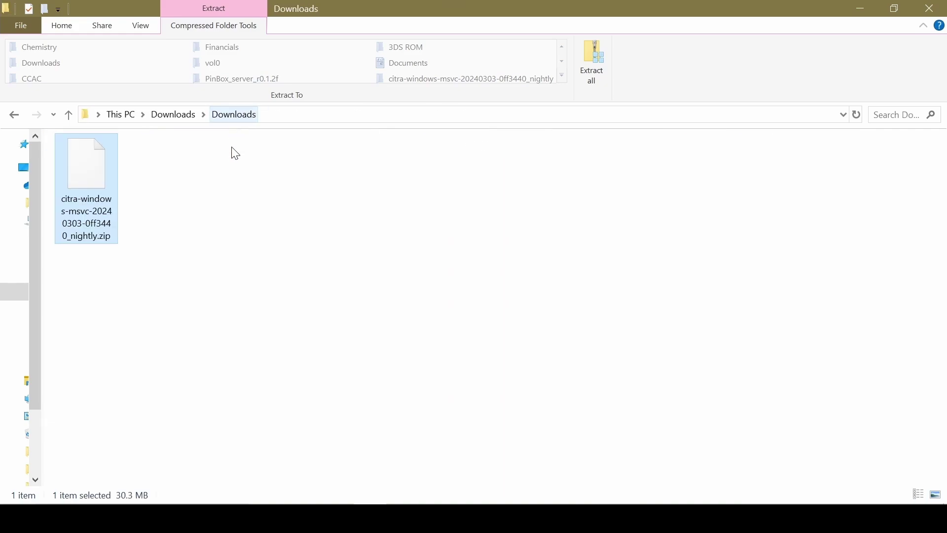
{"action": "right_click", "coordinate": [99, 171]}
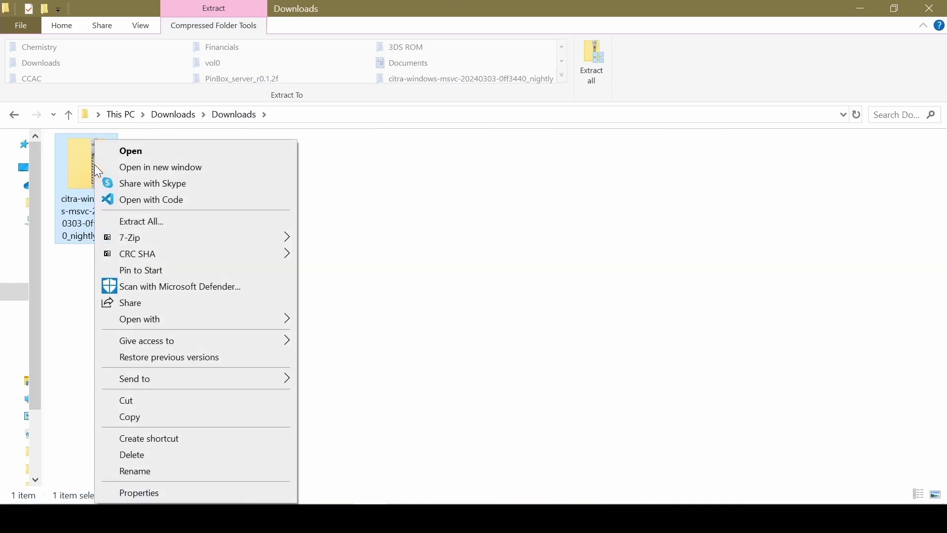
{"action": "left_click", "coordinate": [146, 223]}
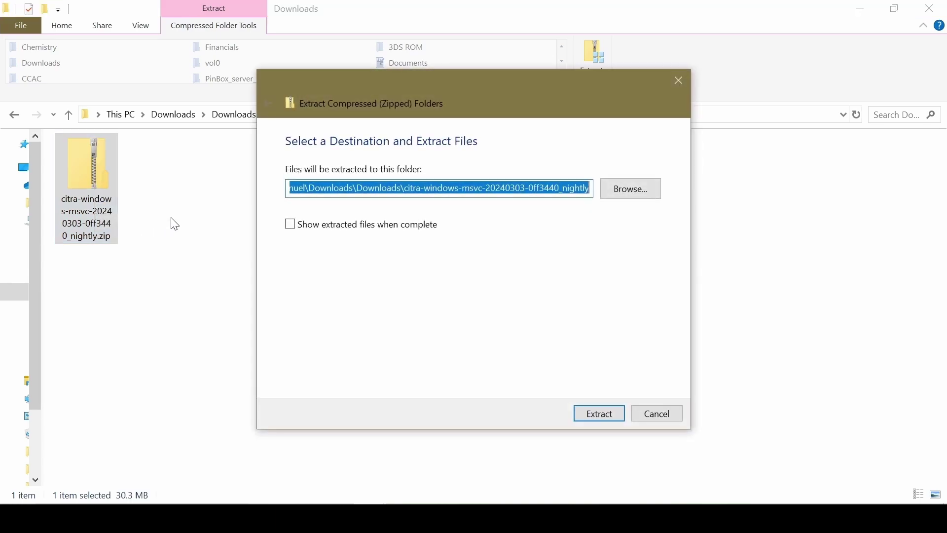
{"action": "left_click", "coordinate": [598, 414]}
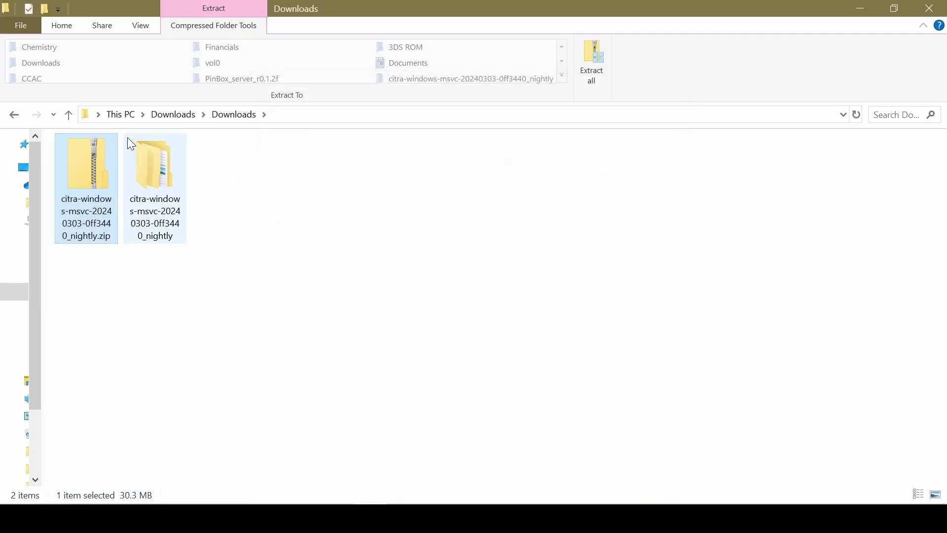
Open the extracted Citra folder and its inner subfolder, then run citra-qt.exe.
{"action": "double_click", "coordinate": [152, 164]}
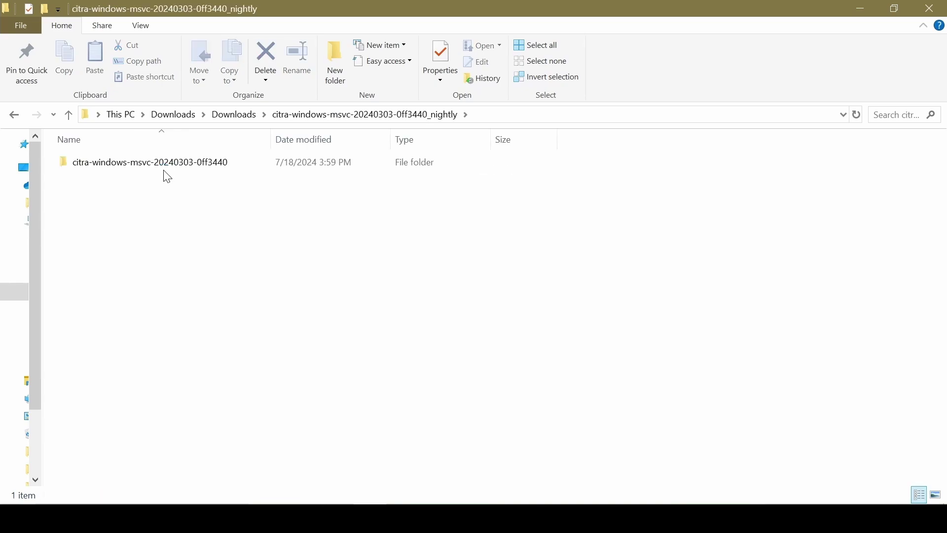
{"action": "double_click", "coordinate": [196, 166]}
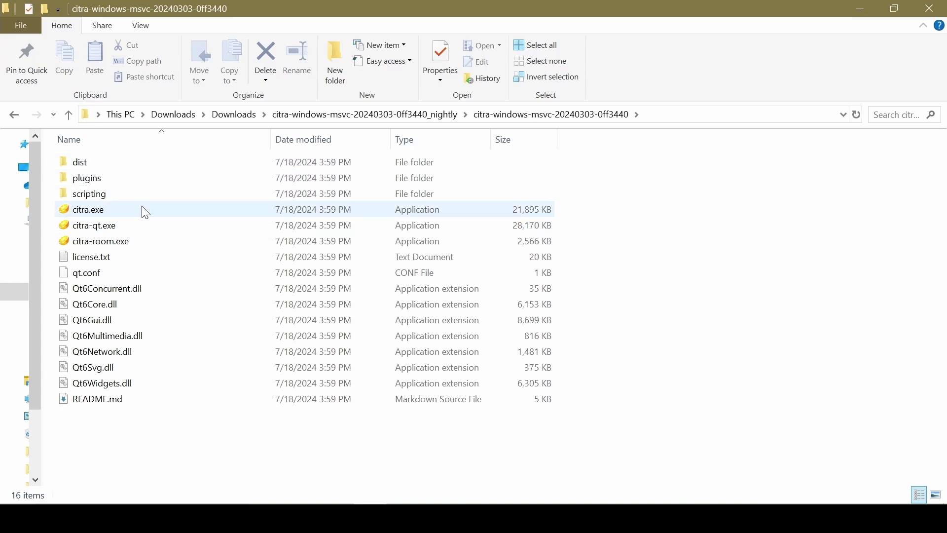
{"action": "double_click", "coordinate": [166, 227]}
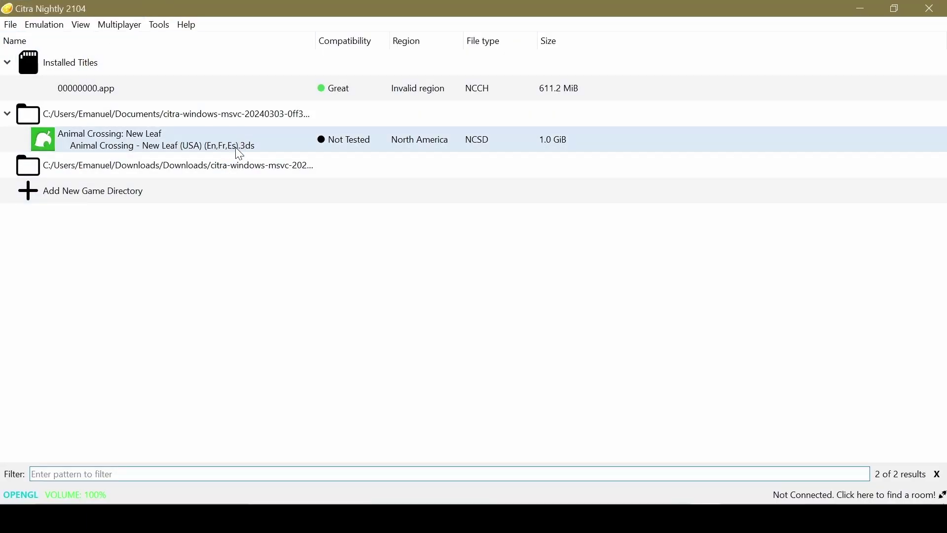
{"action": "left_click", "coordinate": [157, 198]}
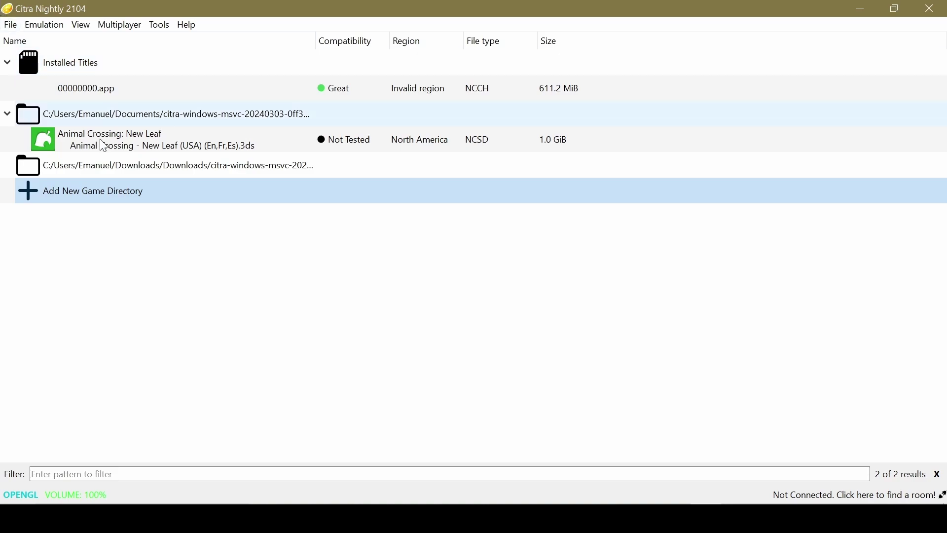
{"action": "left_click", "coordinate": [105, 146]}
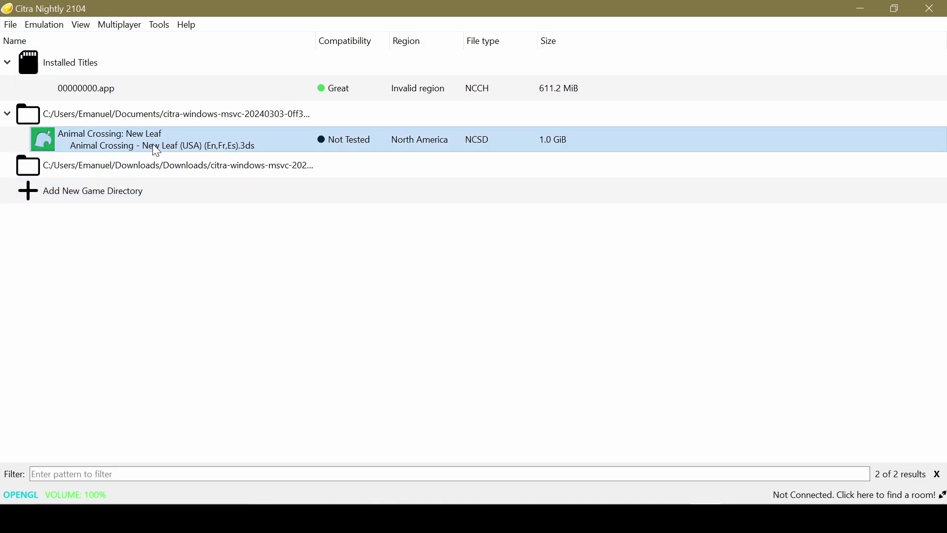
{"action": "left_click", "coordinate": [32, 26]}
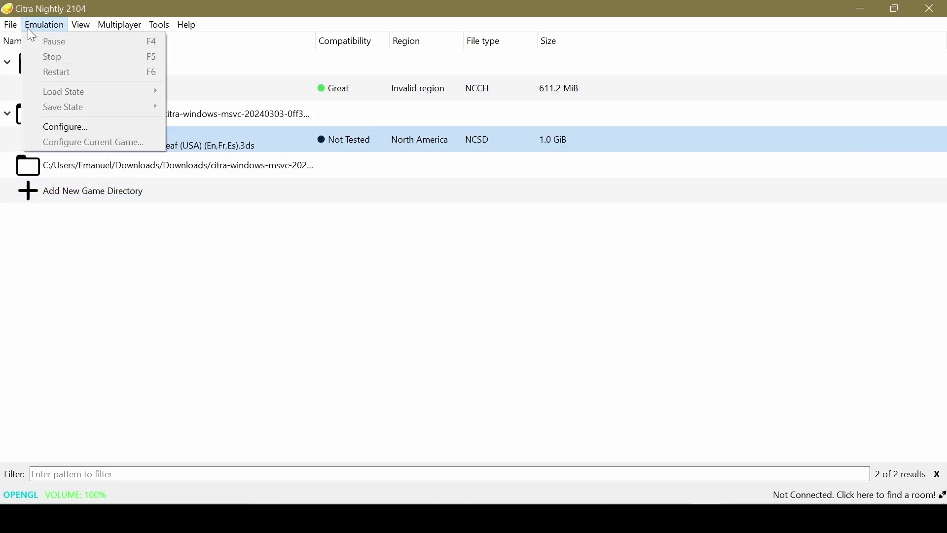
Load the Animal Crossing - New Leaf (USA) .3ds ROM from the 3DS ROM folder as a 3DS Executable.
{"action": "left_click", "coordinate": [27, 40]}
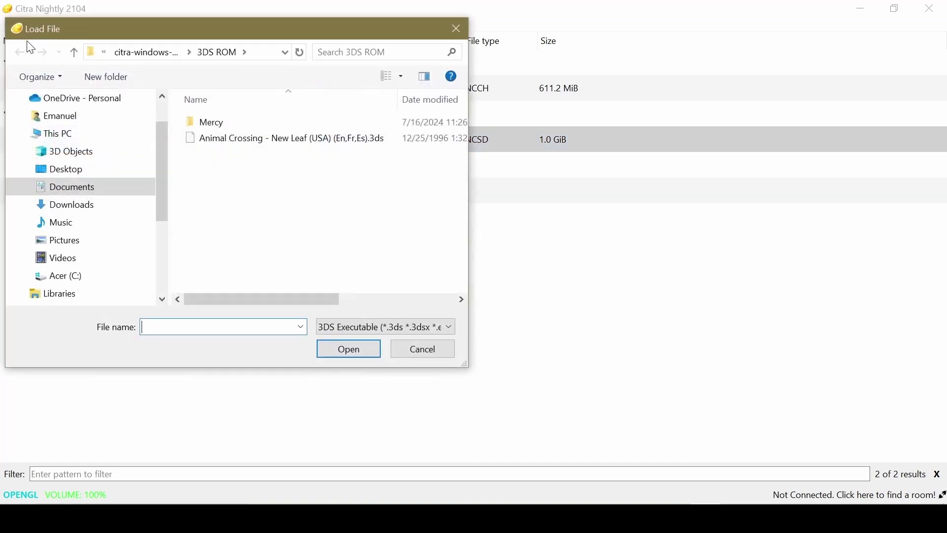
{"action": "left_click", "coordinate": [260, 144]}
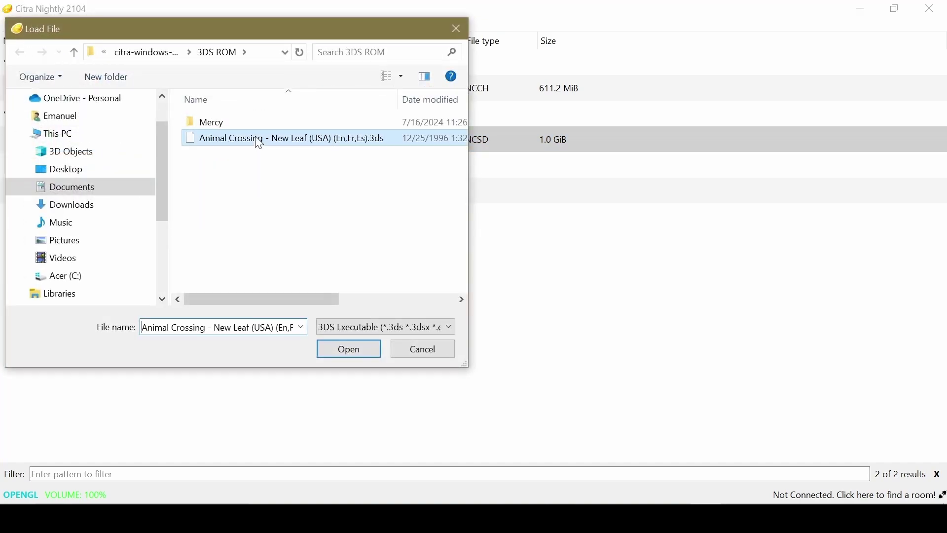
{"action": "left_click", "coordinate": [382, 328]}
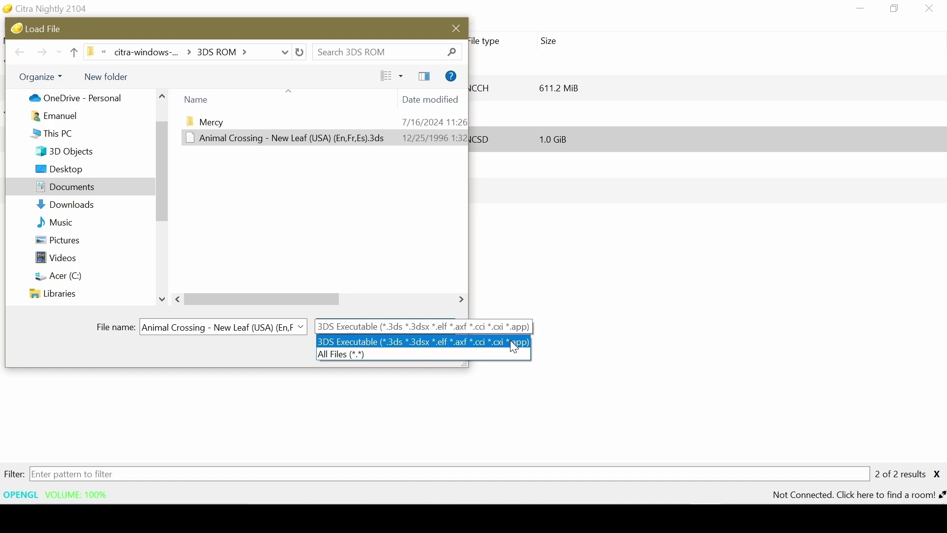
{"action": "left_click", "coordinate": [390, 341]}
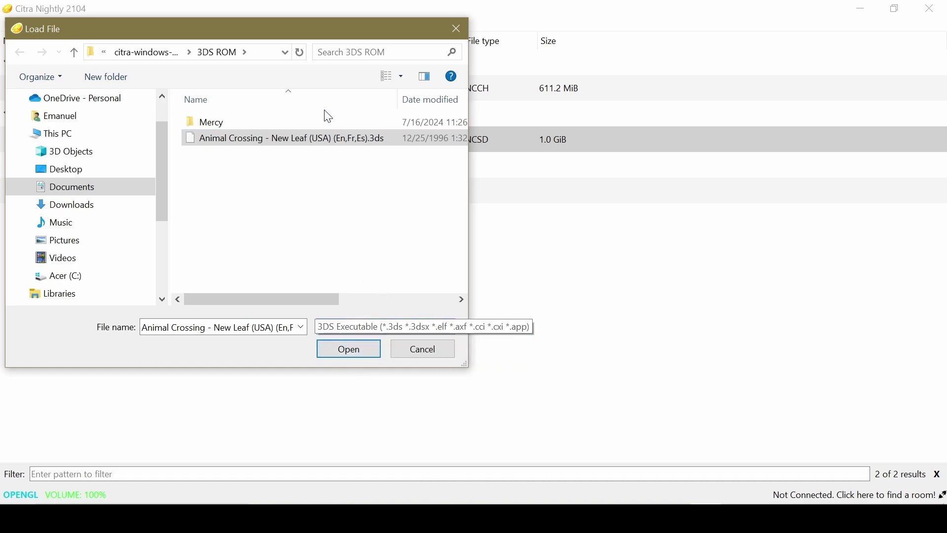
{"action": "double_click", "coordinate": [338, 146]}
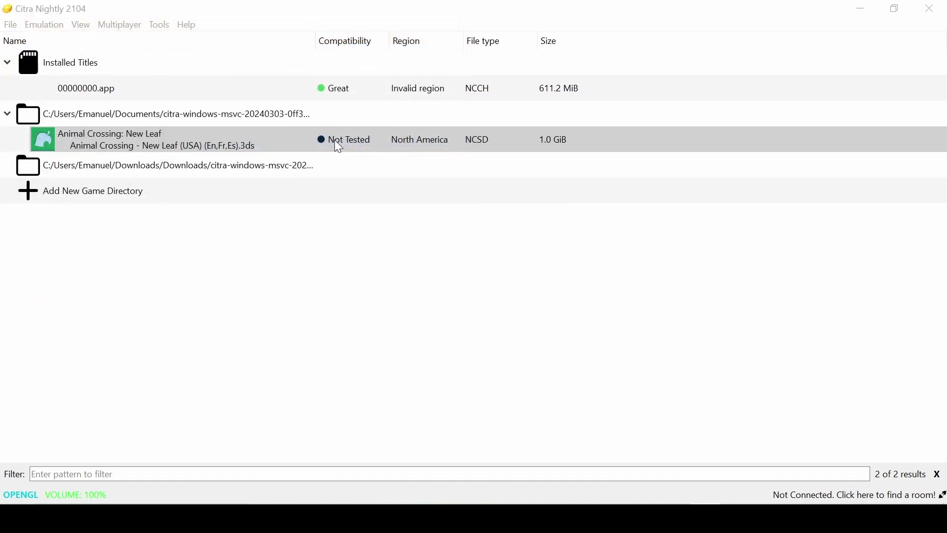